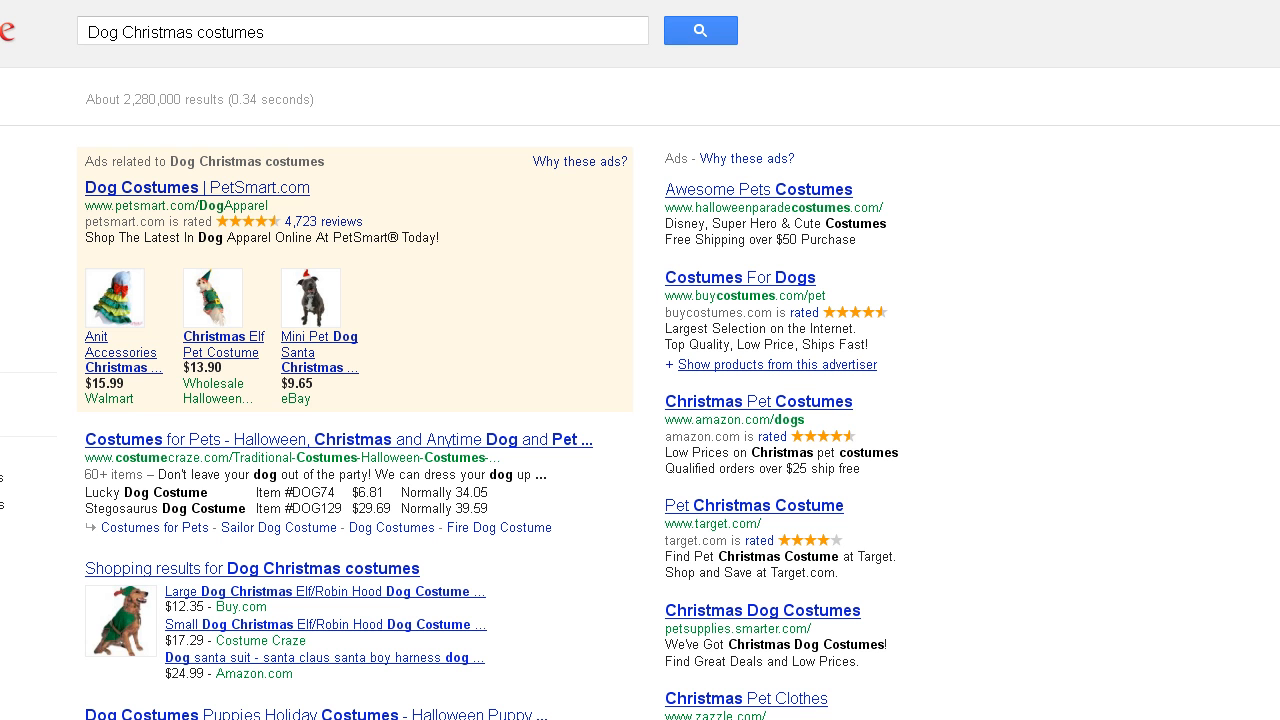
- Look through the Google results for "Dog Christmas costumes"
scroll(640, 360, "down", 5)
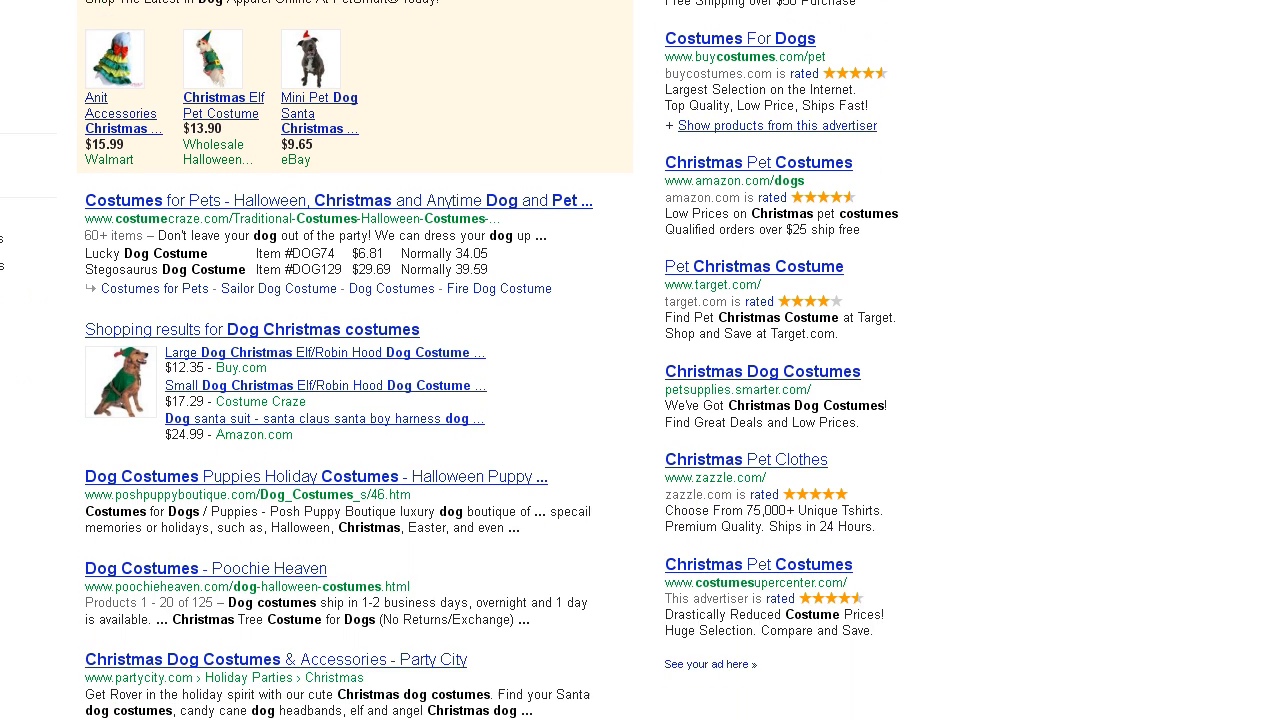
scroll(491, 360, "down", 4)
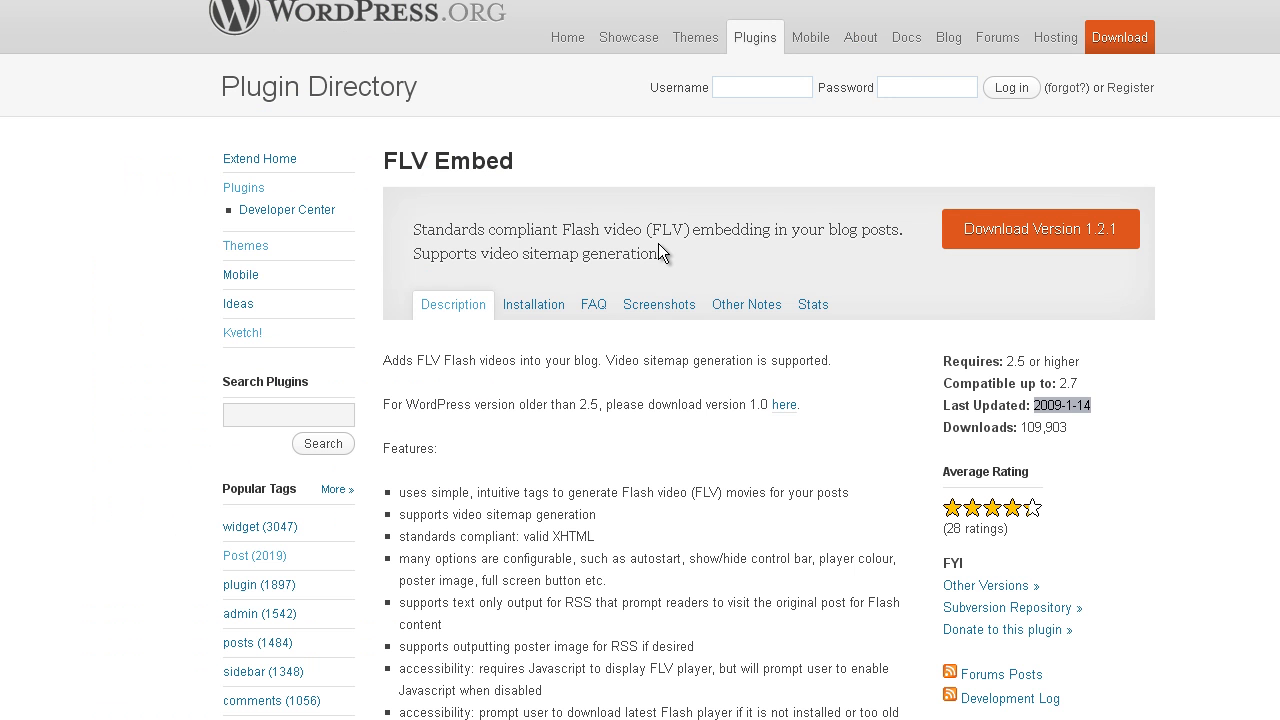
- Examine the name and last-updated date of the FLV Embed plugin in the WordPress Plugin Directory
left_click_drag(520, 160, 384, 157)
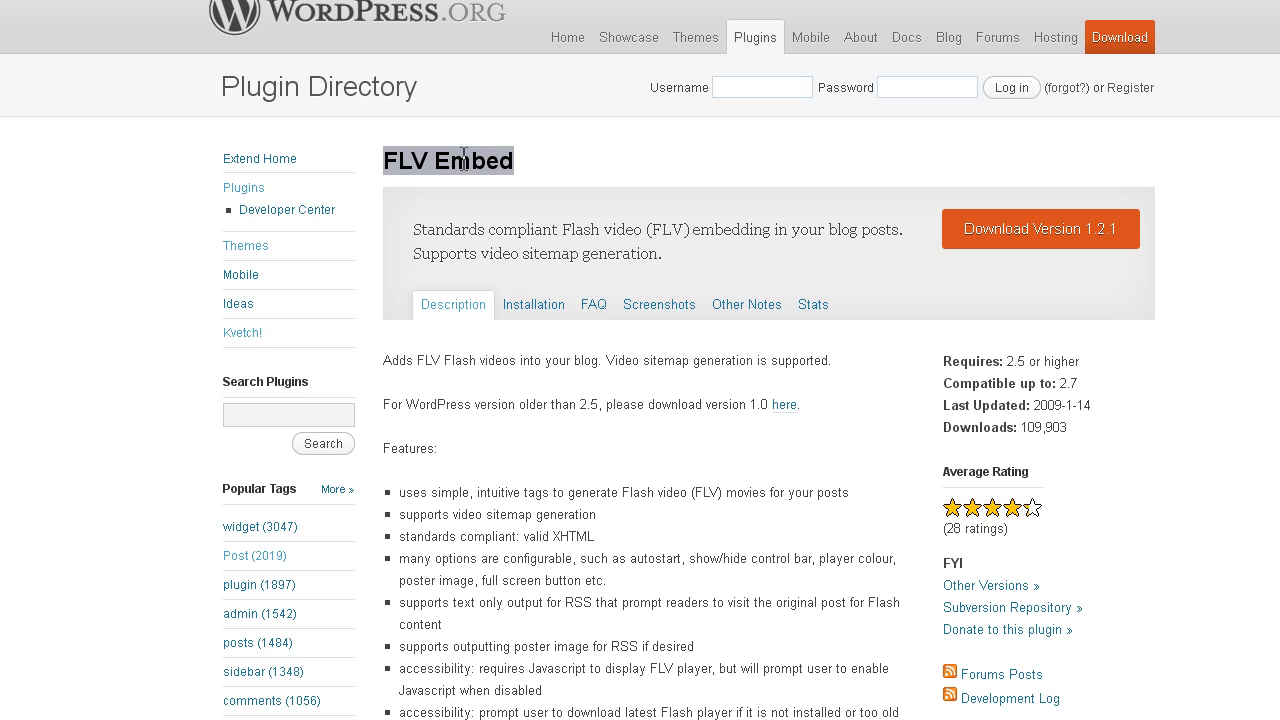
left_click(844, 443)
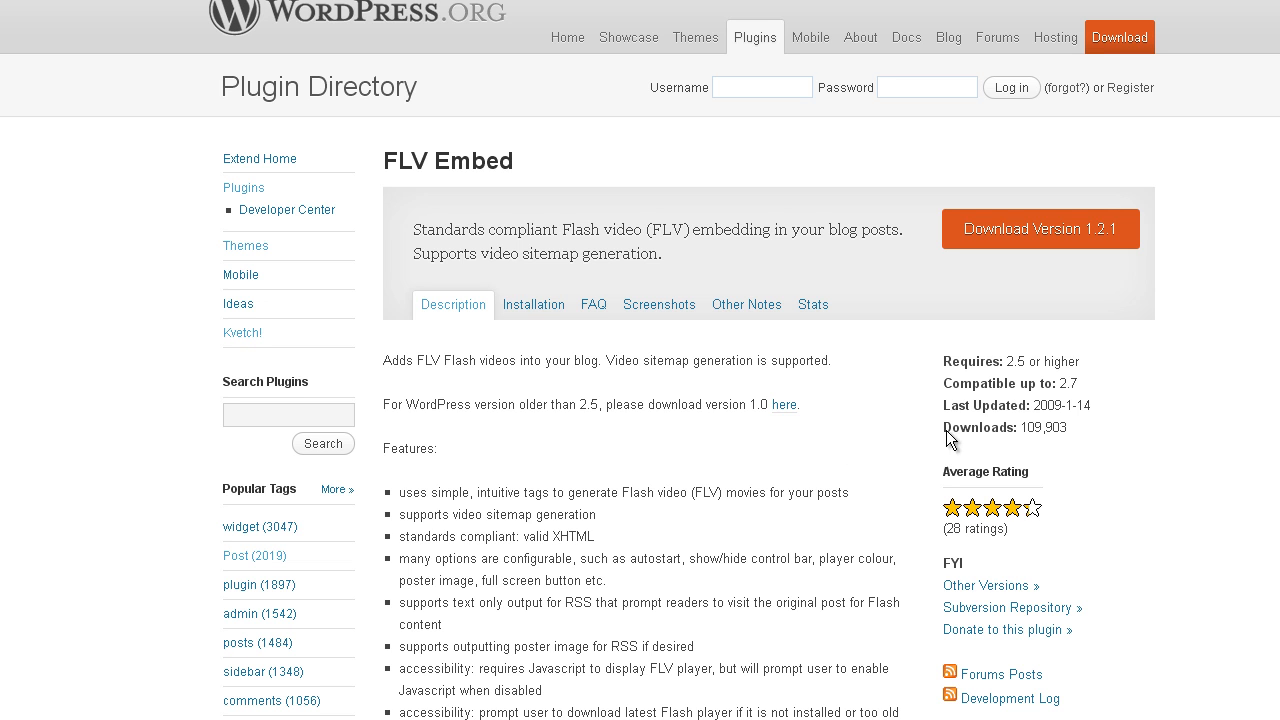
left_click_drag(1094, 406, 1036, 404)
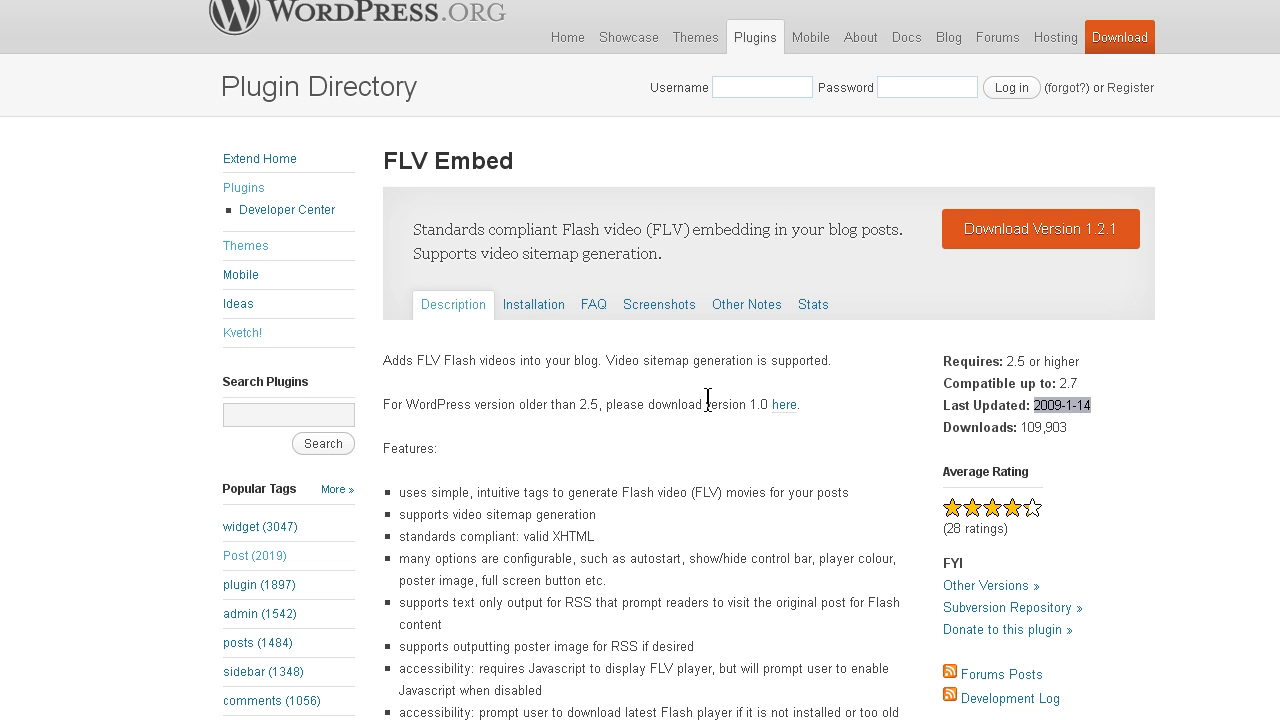
double_click(392, 153)
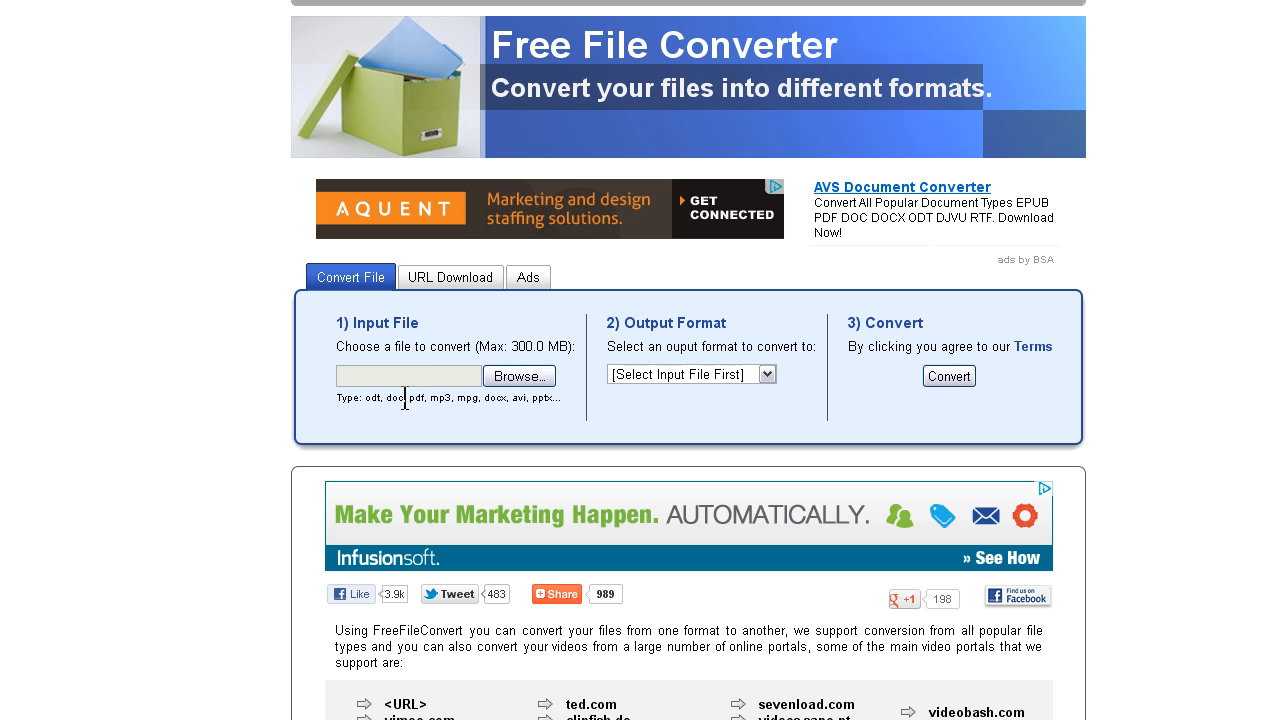
- Check the output format choices on the Free File Converter page
left_click(768, 373)
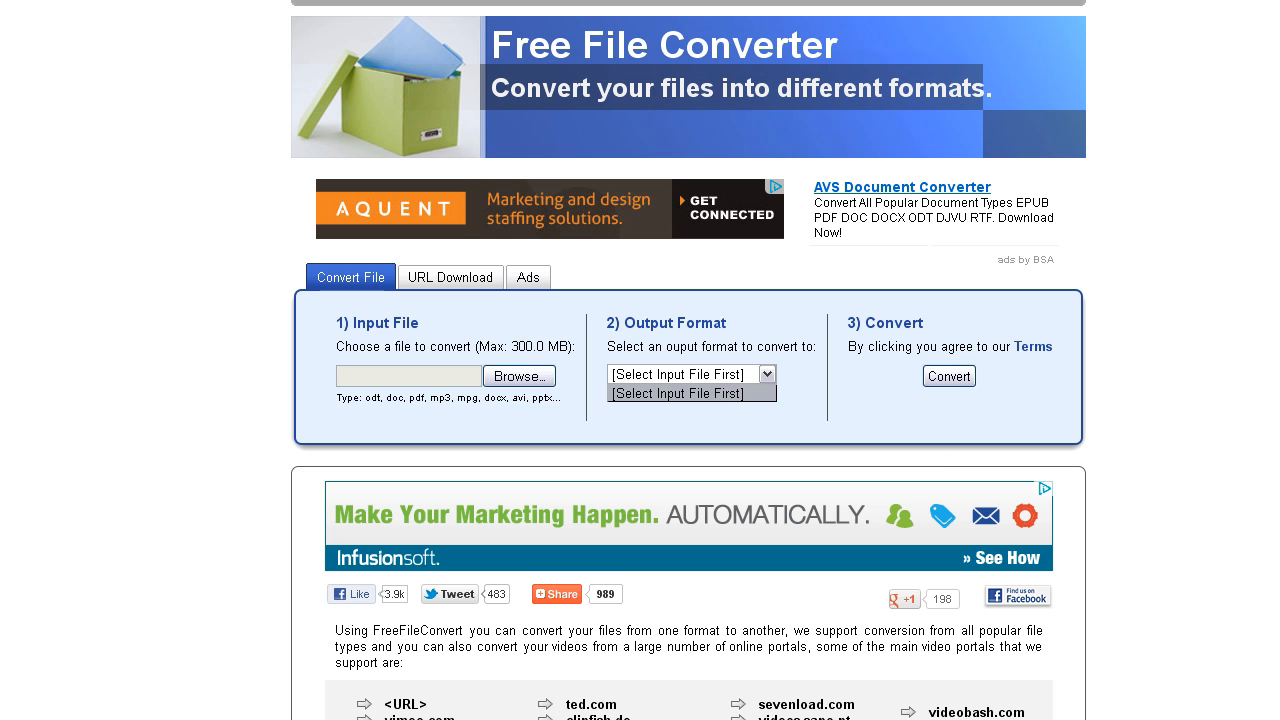
key("Escape")
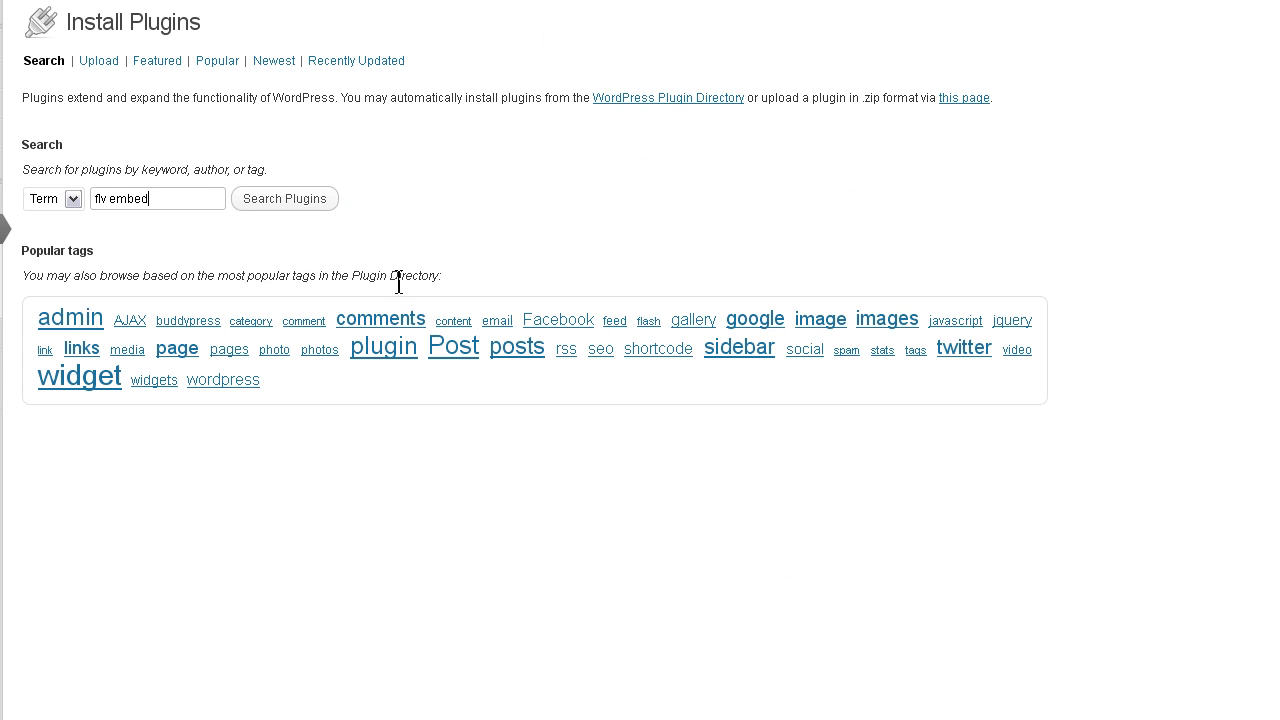
- Search the WordPress plugin installer for "flv embed", then install and activate the FLV Embed plugin
left_click(299, 202)
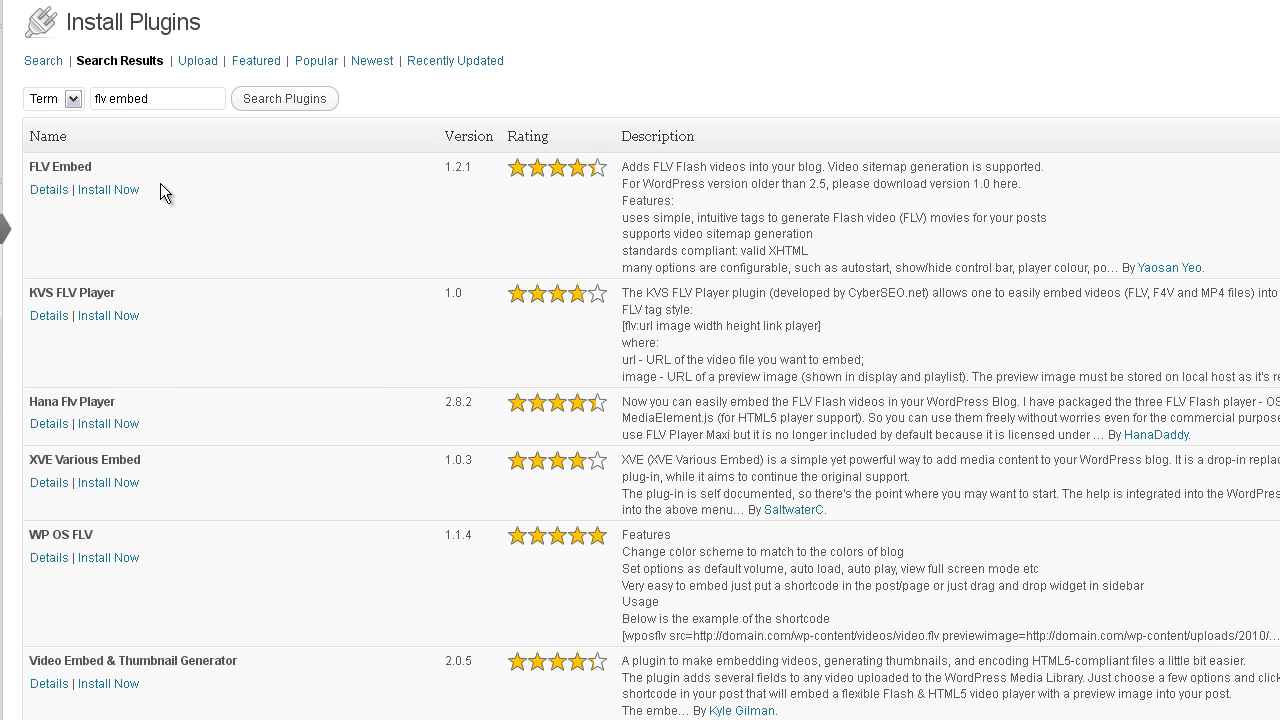
left_click(108, 190)
left_click(660, 320)
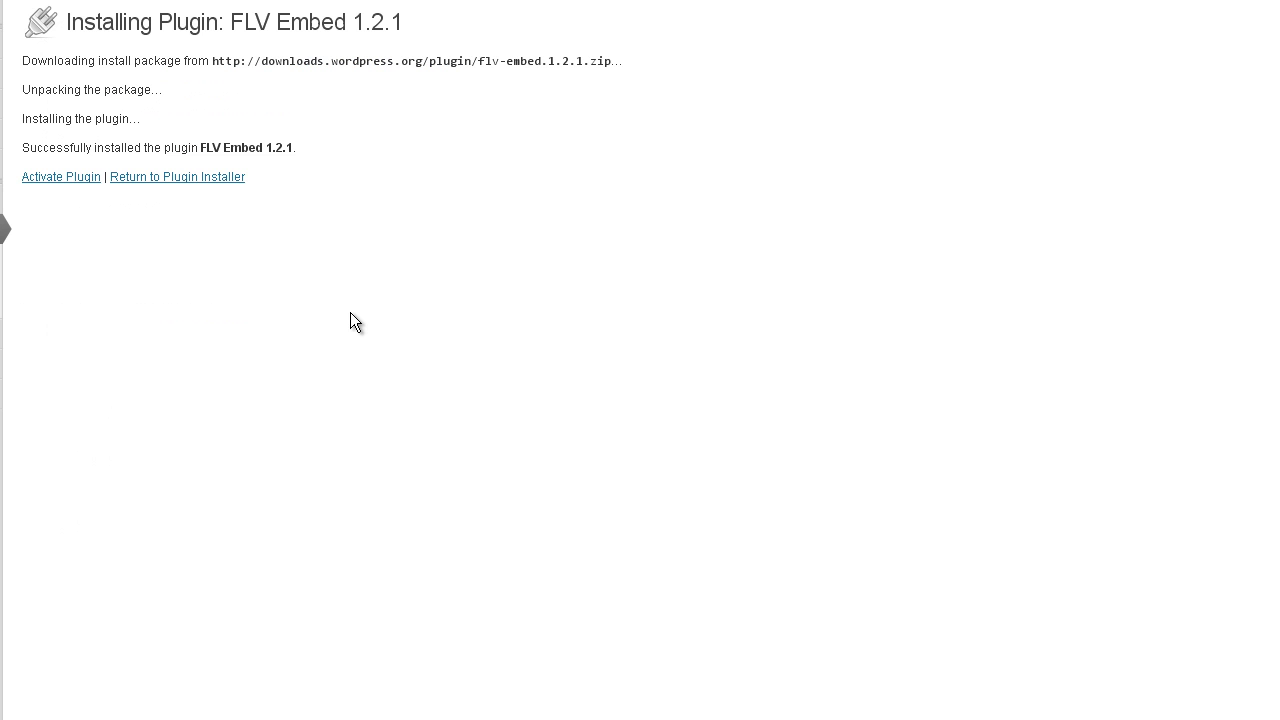
left_click(73, 186)
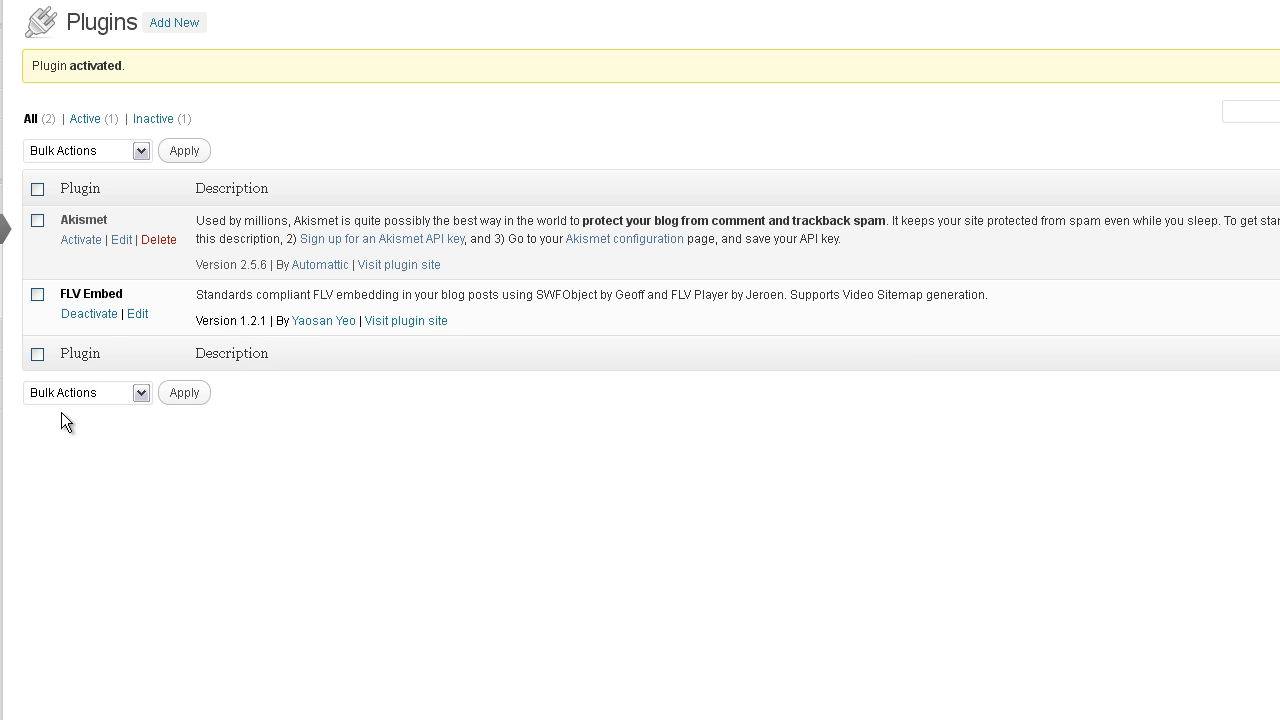
- Open the FLV Embed options and review the sitemap, poster, RSS and player settings
mouse_move(3, 394)
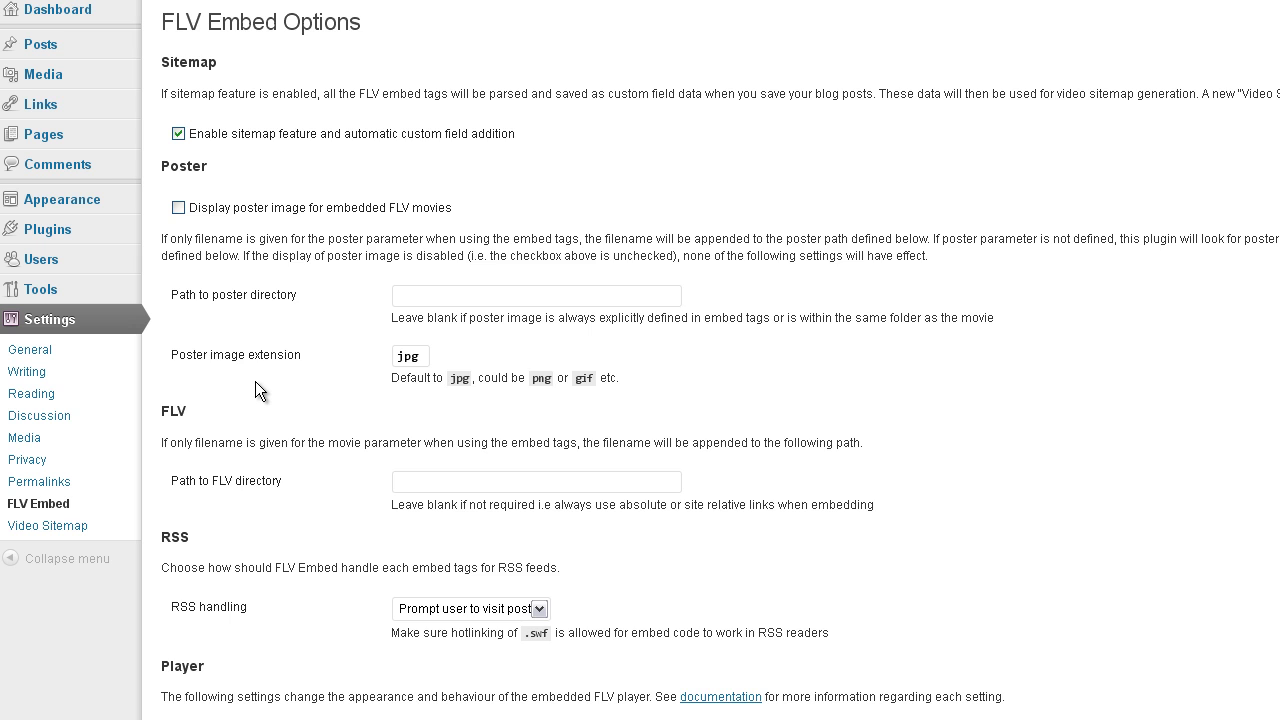
scroll(255, 381, "down", 15)
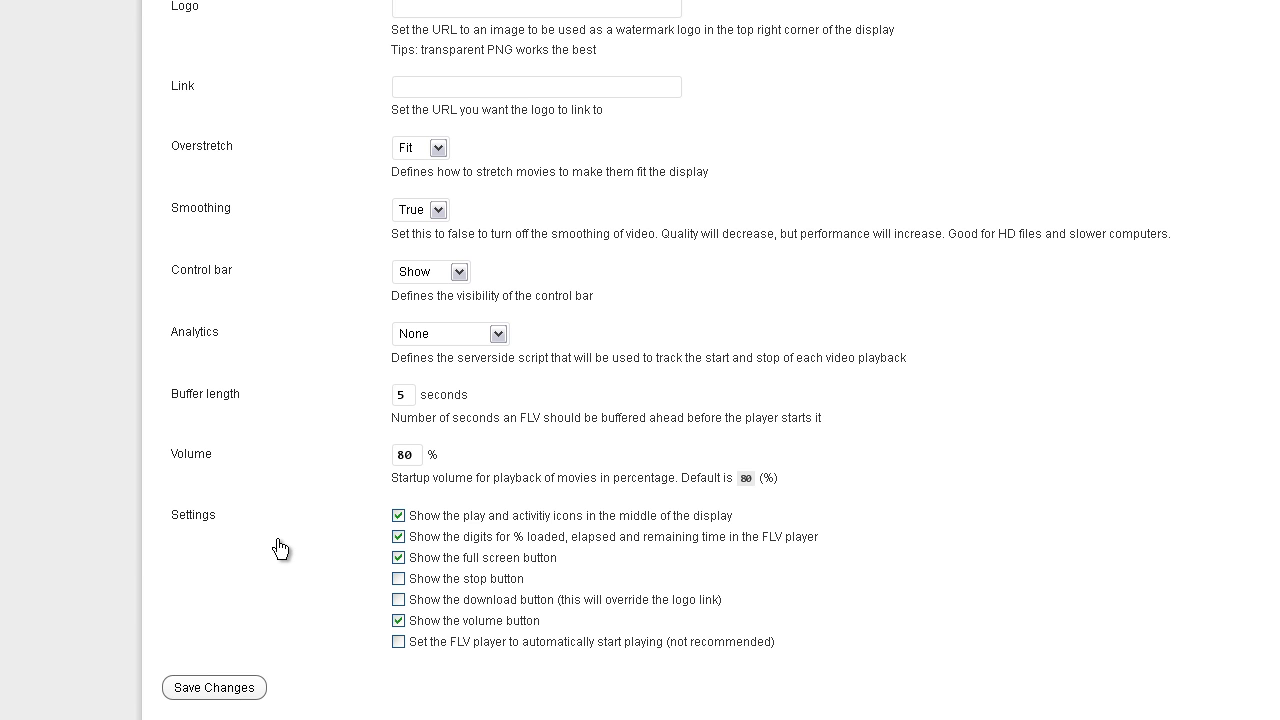
scroll(683, 660, "up", 3)
scroll(683, 660, "up", 4)
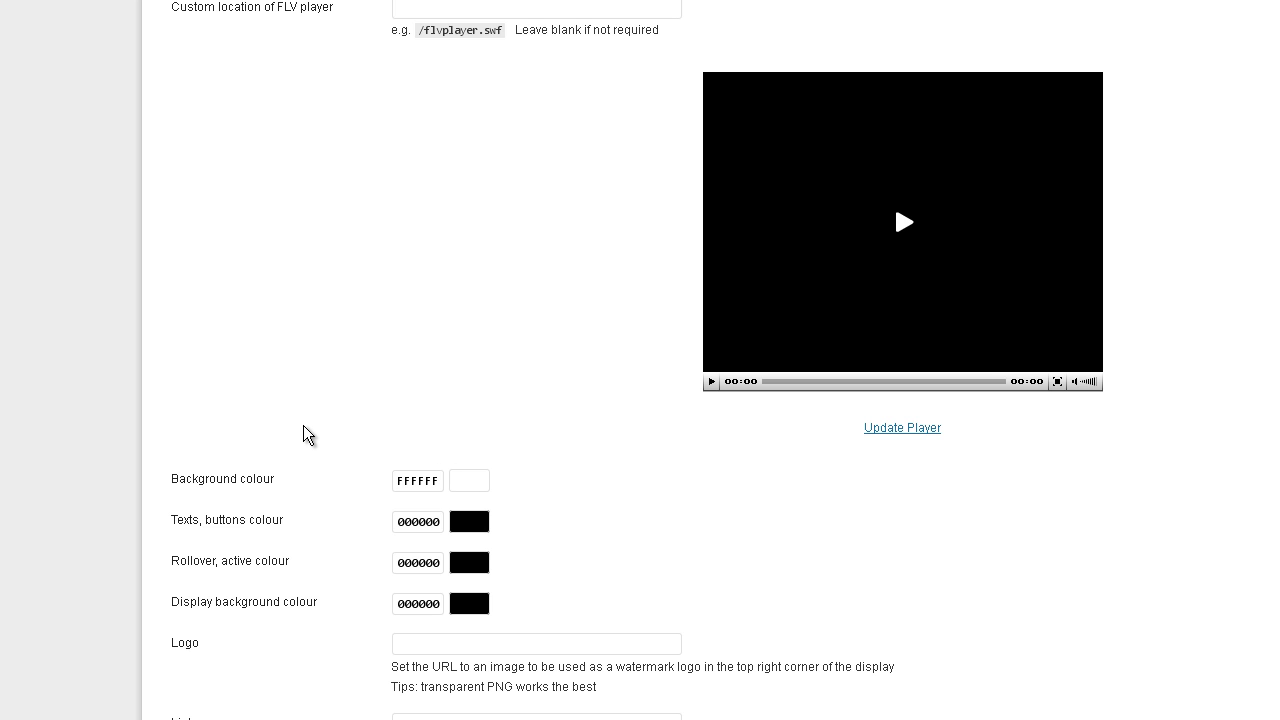
scroll(303, 425, "down", 5)
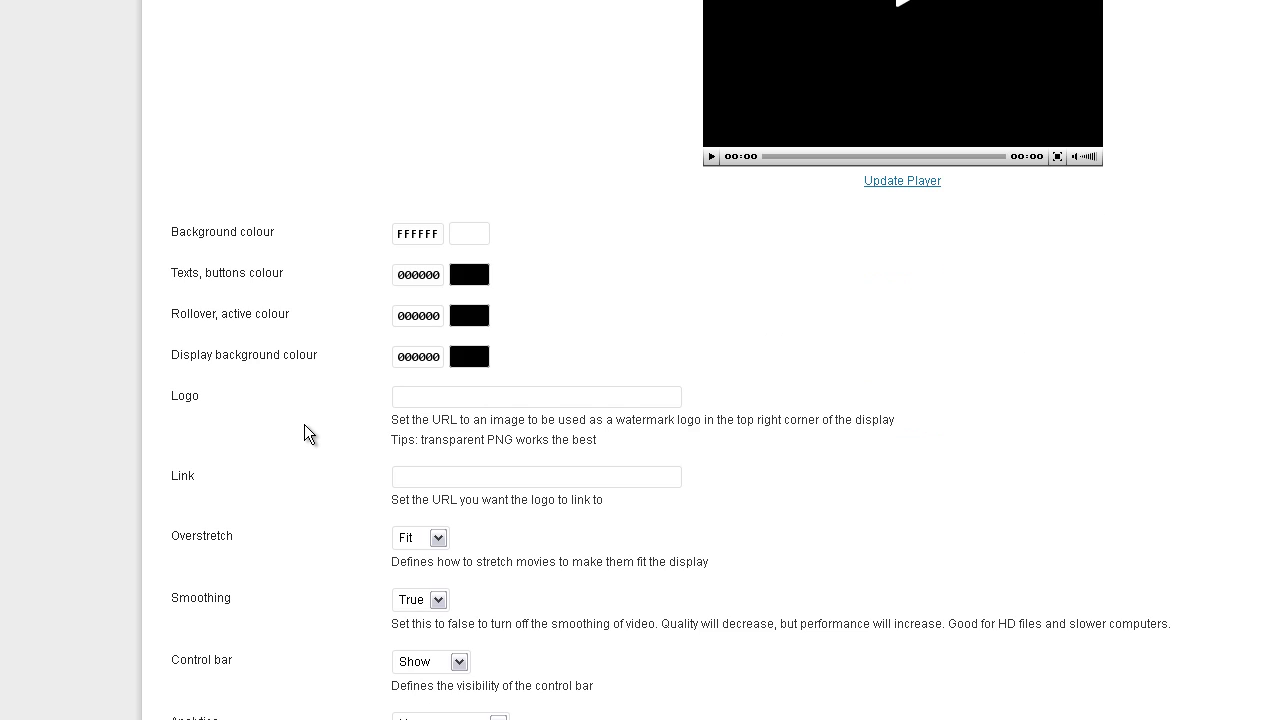
scroll(305, 432, "up", 12)
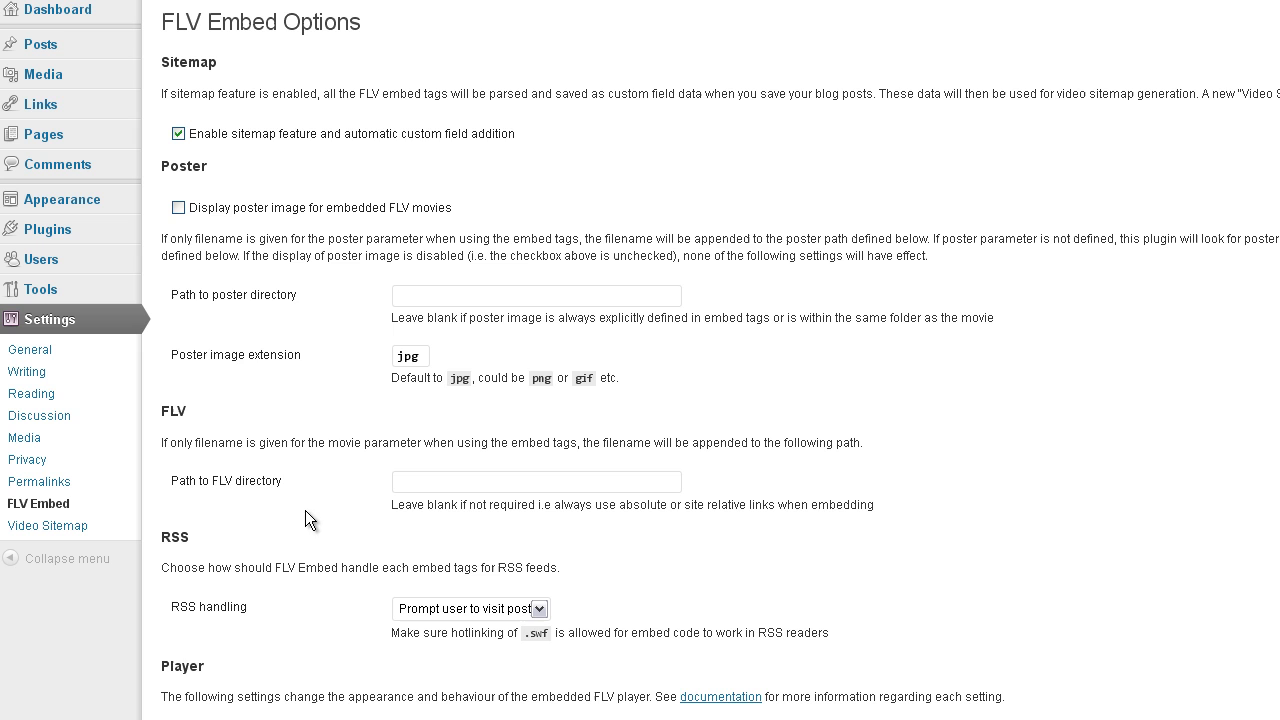
- Save the Video Sitemap options with videofeed.xml as the filename and Google embedding and FLV duration detection enabled
left_click(62, 526)
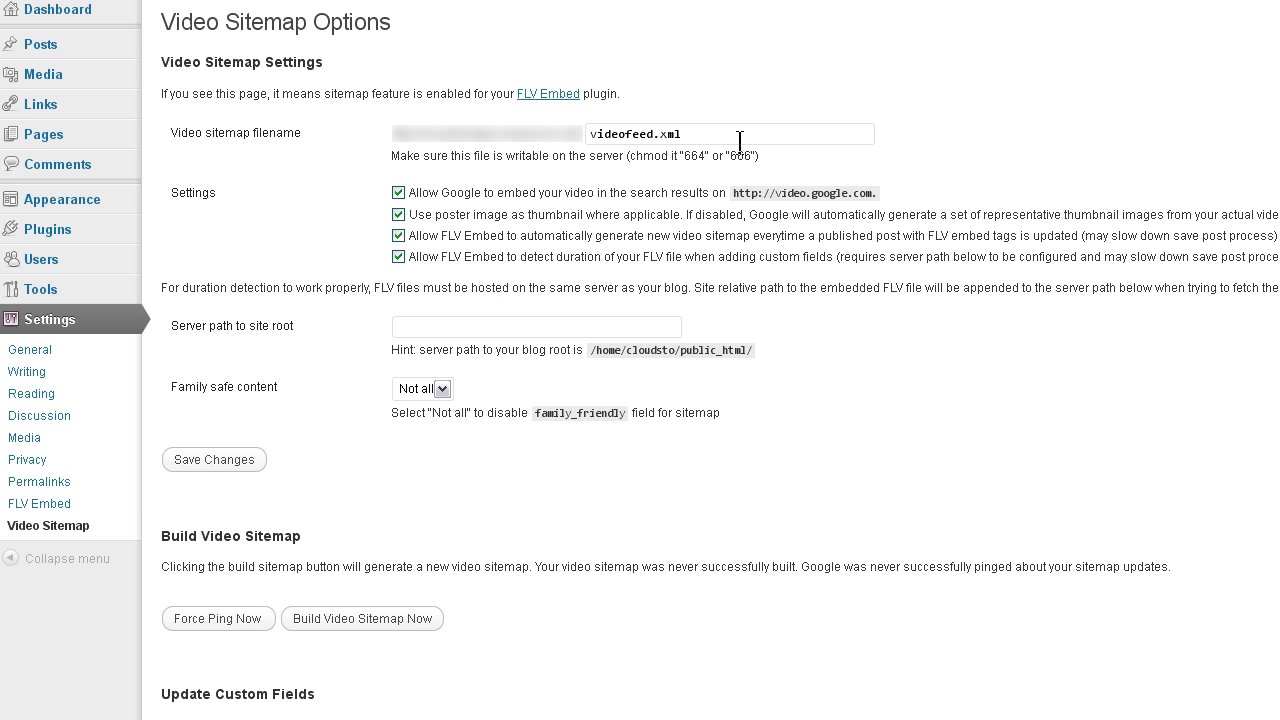
left_click_drag(690, 134, 386, 138)
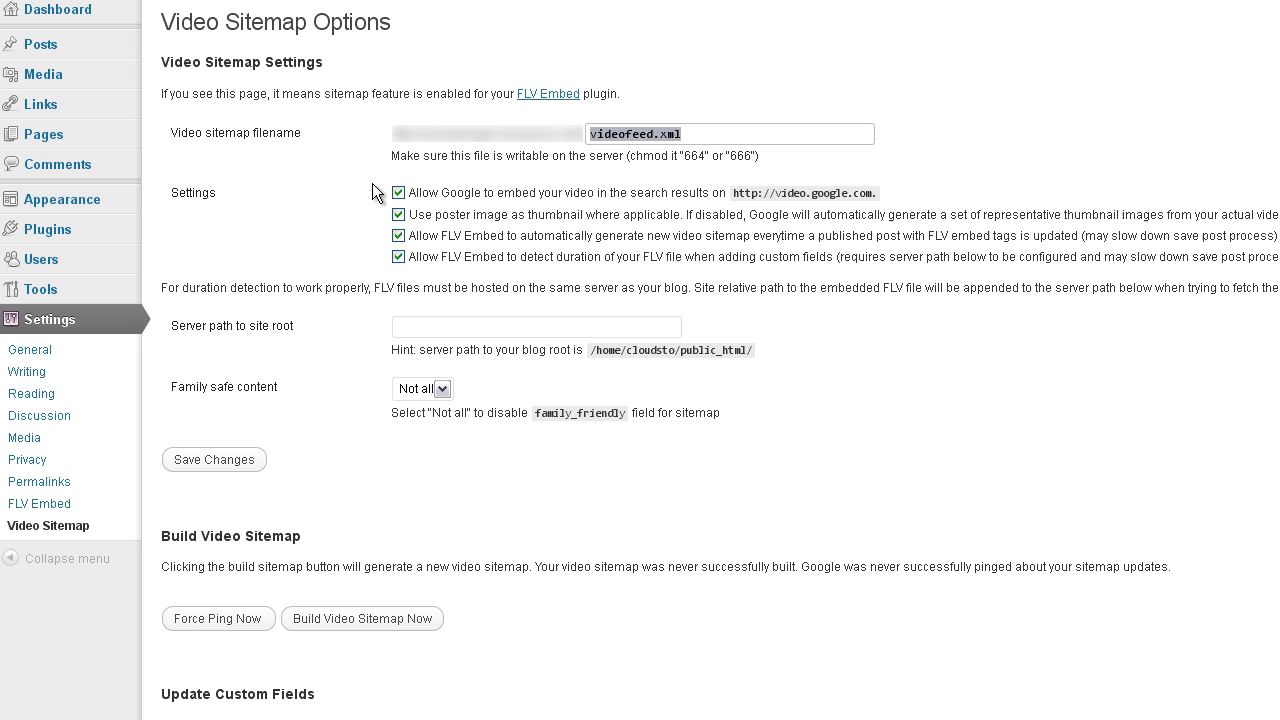
left_click(398, 193)
left_click(402, 258)
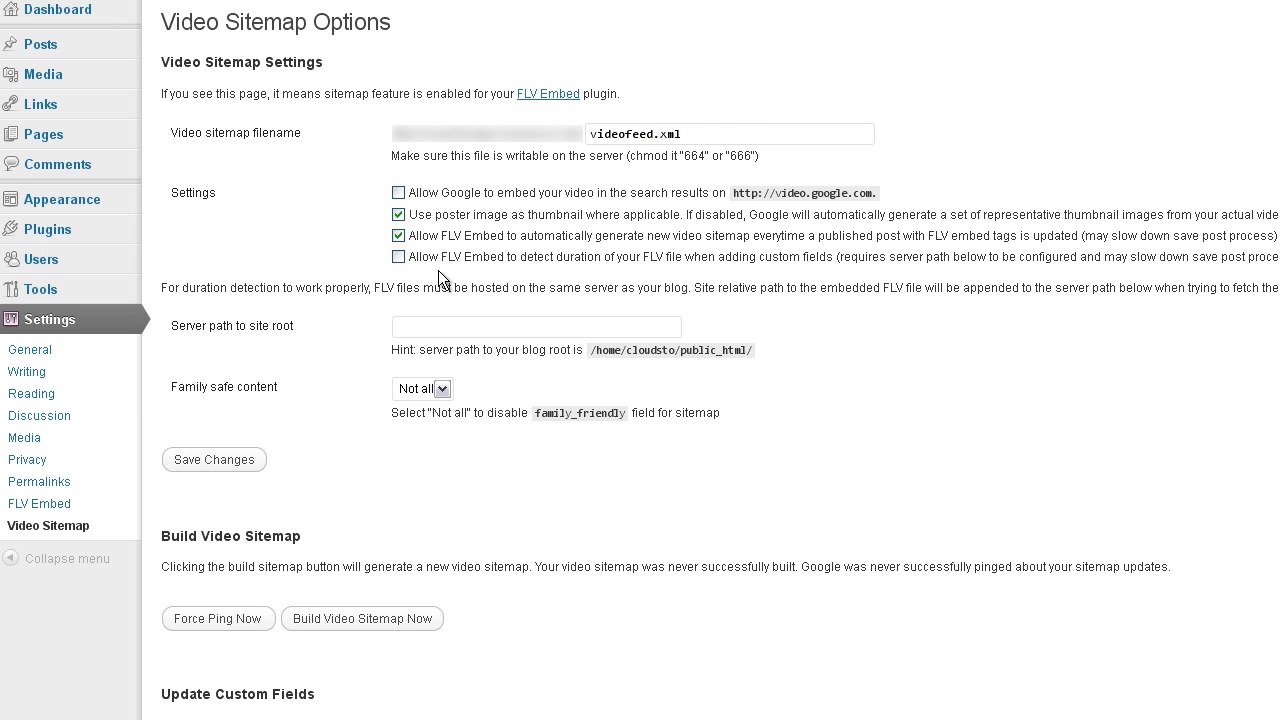
left_click(399, 257)
left_click(398, 193)
left_click(228, 462)
mouse_move(106, 88)
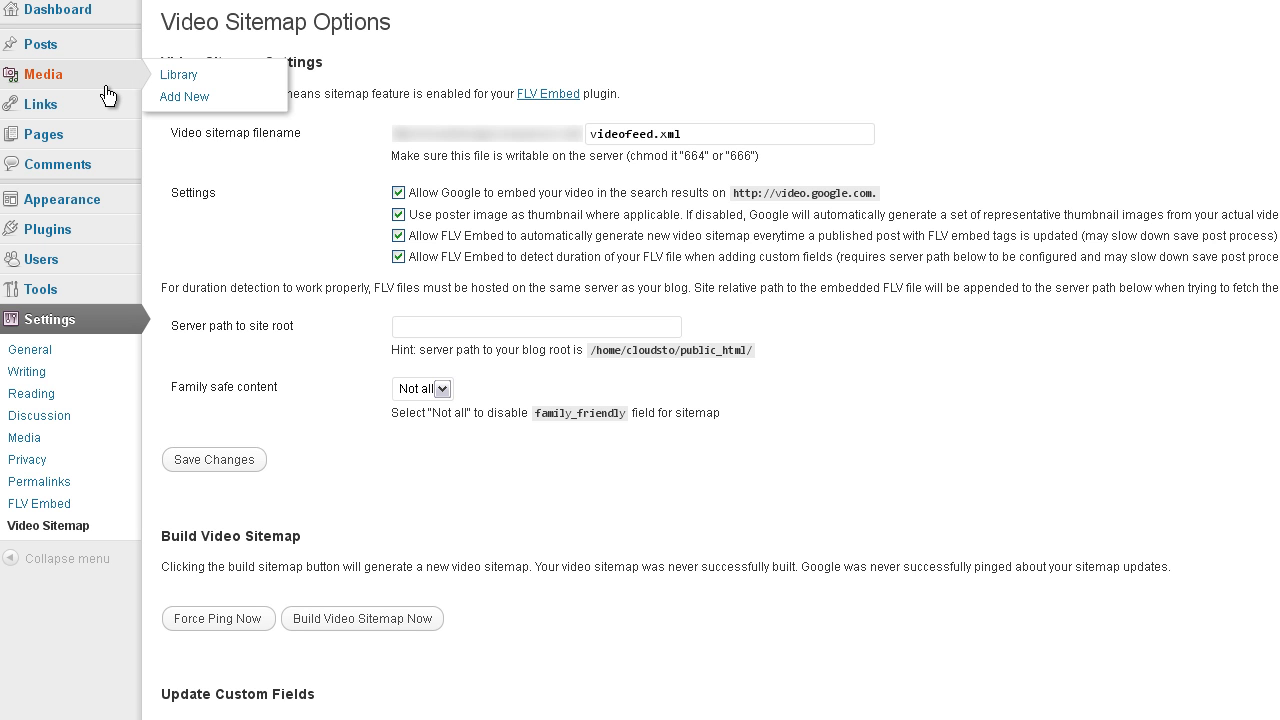
mouse_move(60, 60)
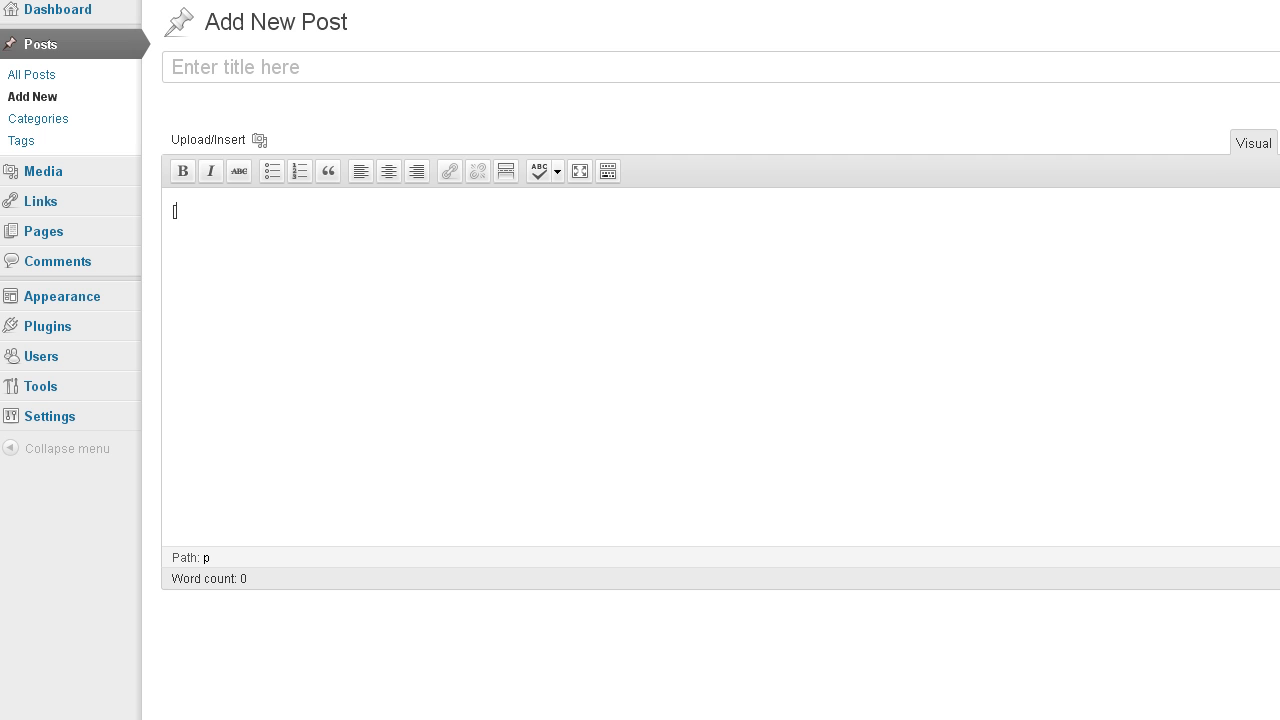
type("flv:h")
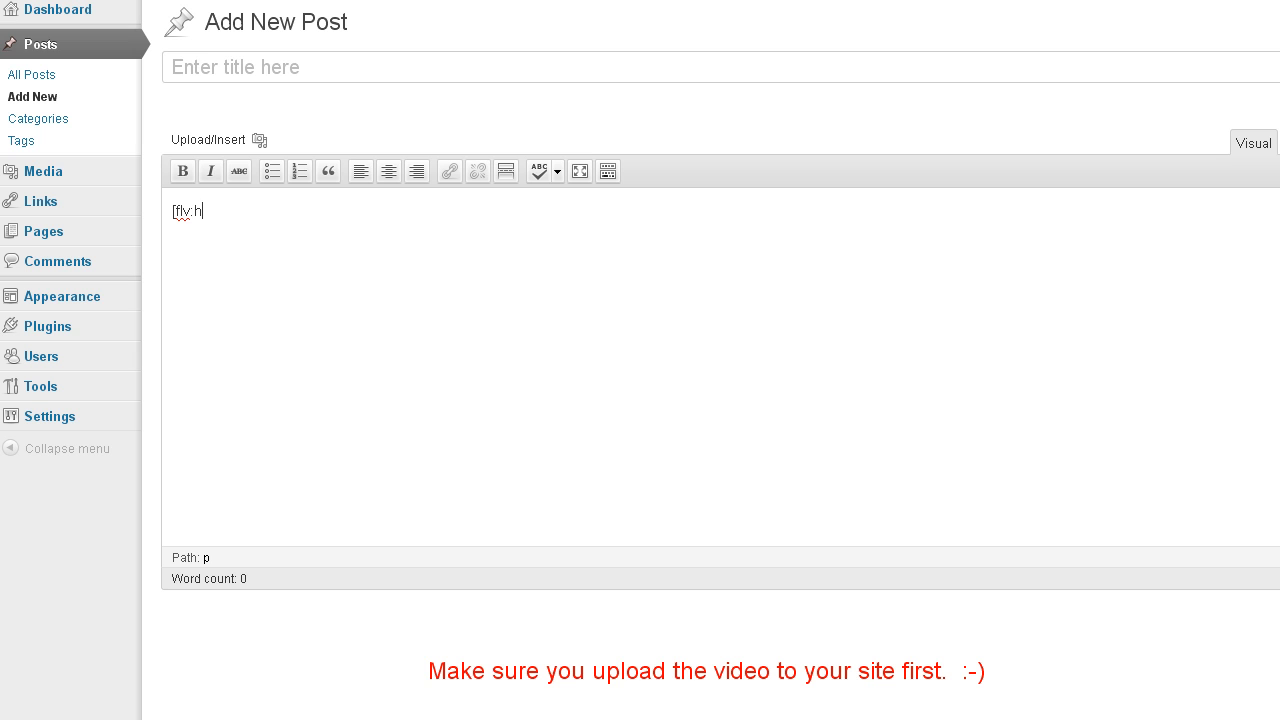
type("ttp://www.")
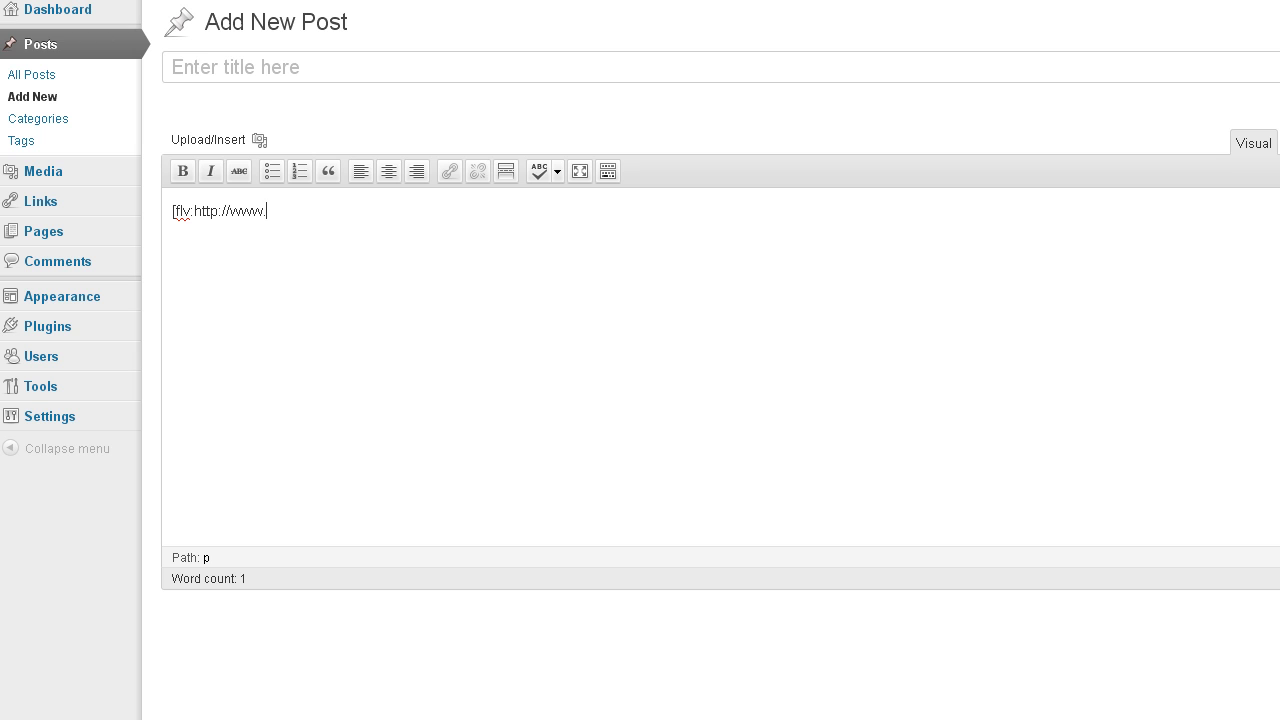
type("example.com/video/abc123.flv")
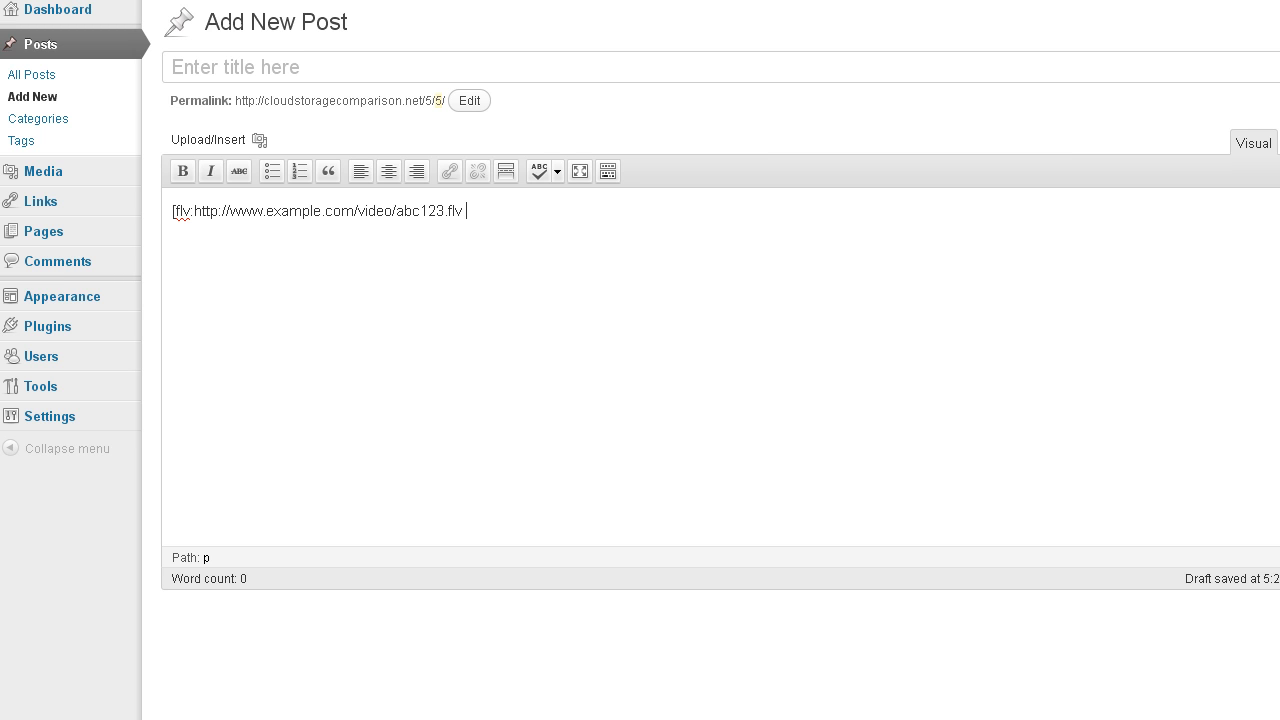
type("640 360]")
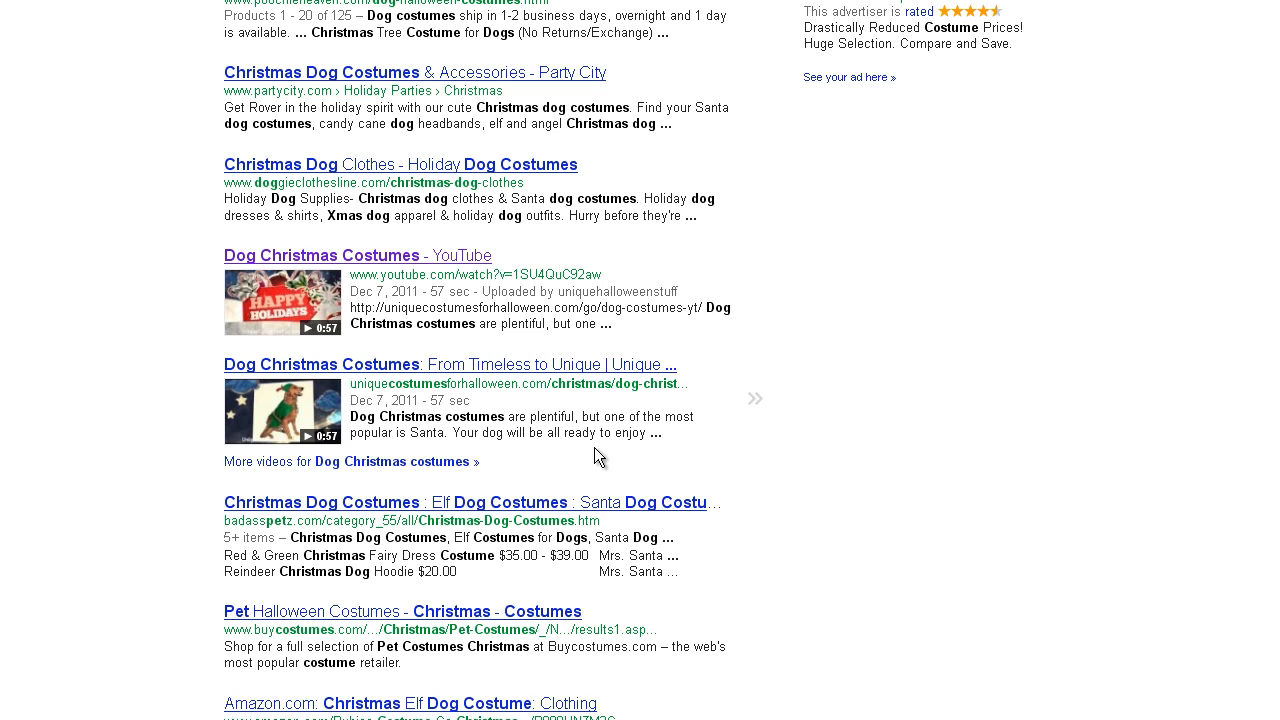
- Highlight the description of the "Dog Christmas Costumes: From Timeless to Unique" video result in the Google results
left_click_drag(352, 416, 659, 438)
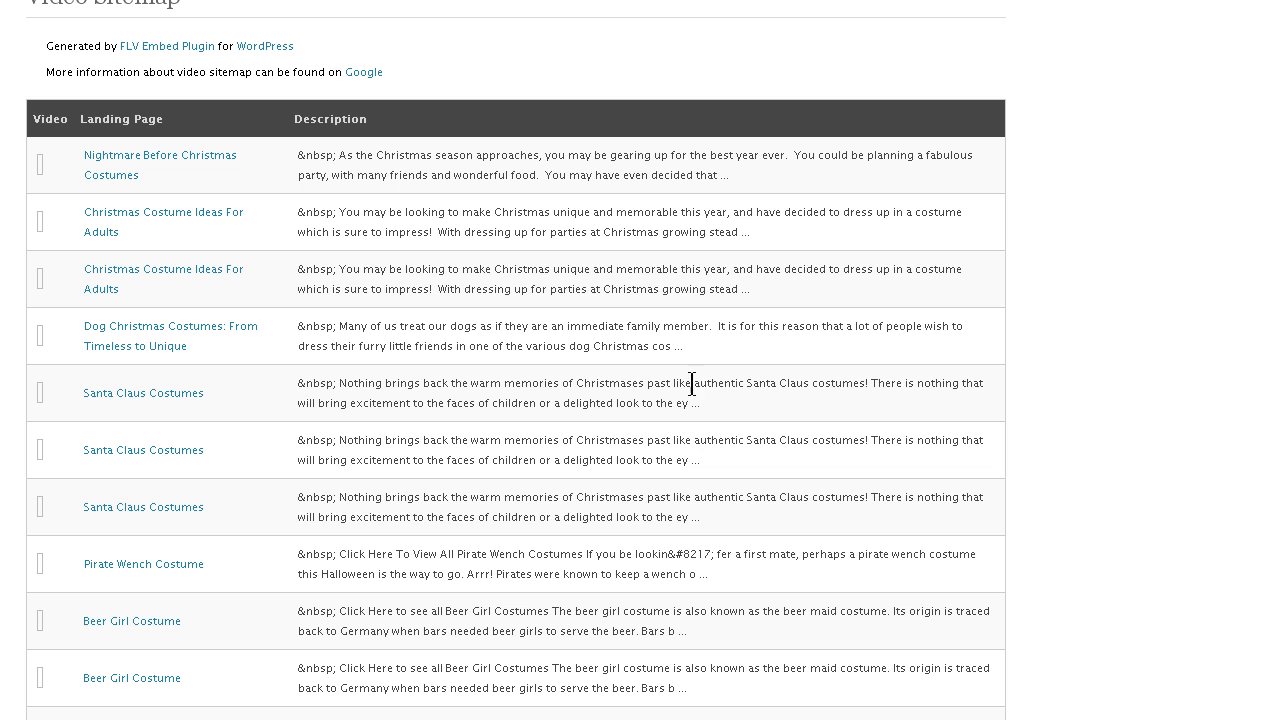
- Browse the generated Video Sitemap page and view the source code of videofeed.xml in its own window
scroll(603, 440, "down", 3)
scroll(705, 411, "up", 3)
key("ctrl+u")
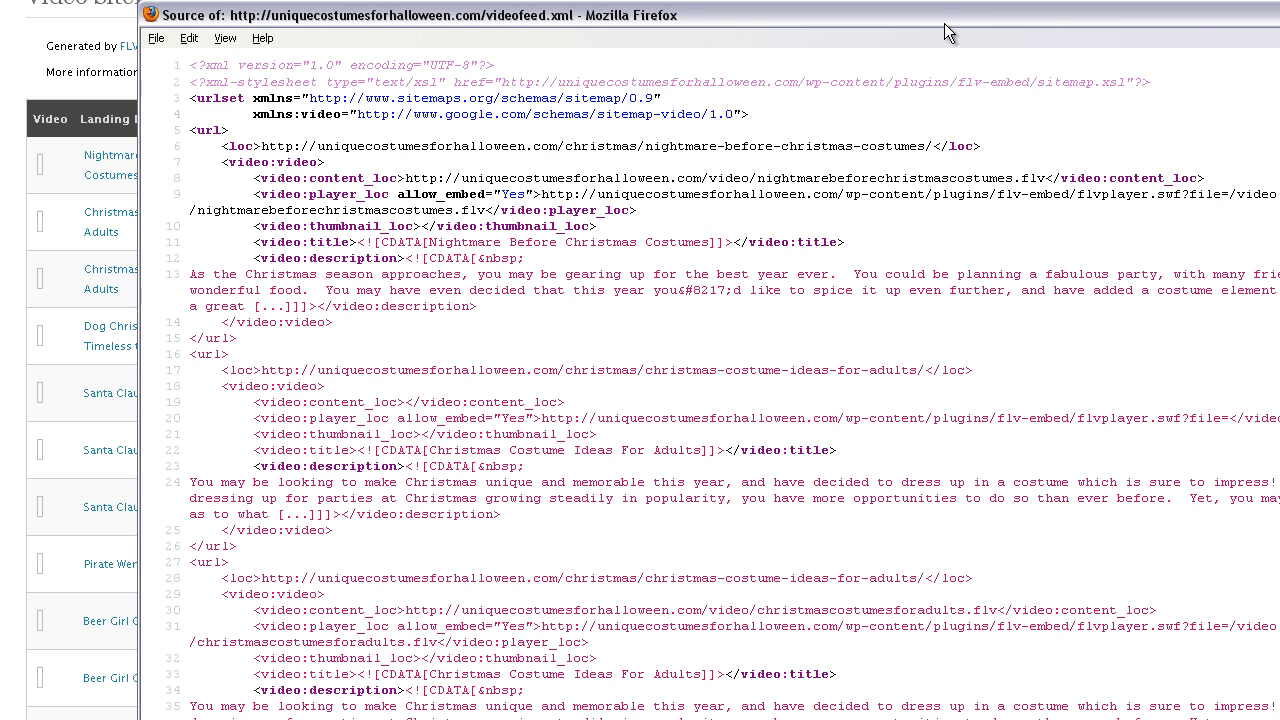
left_click_drag(935, 22, 799, 14)
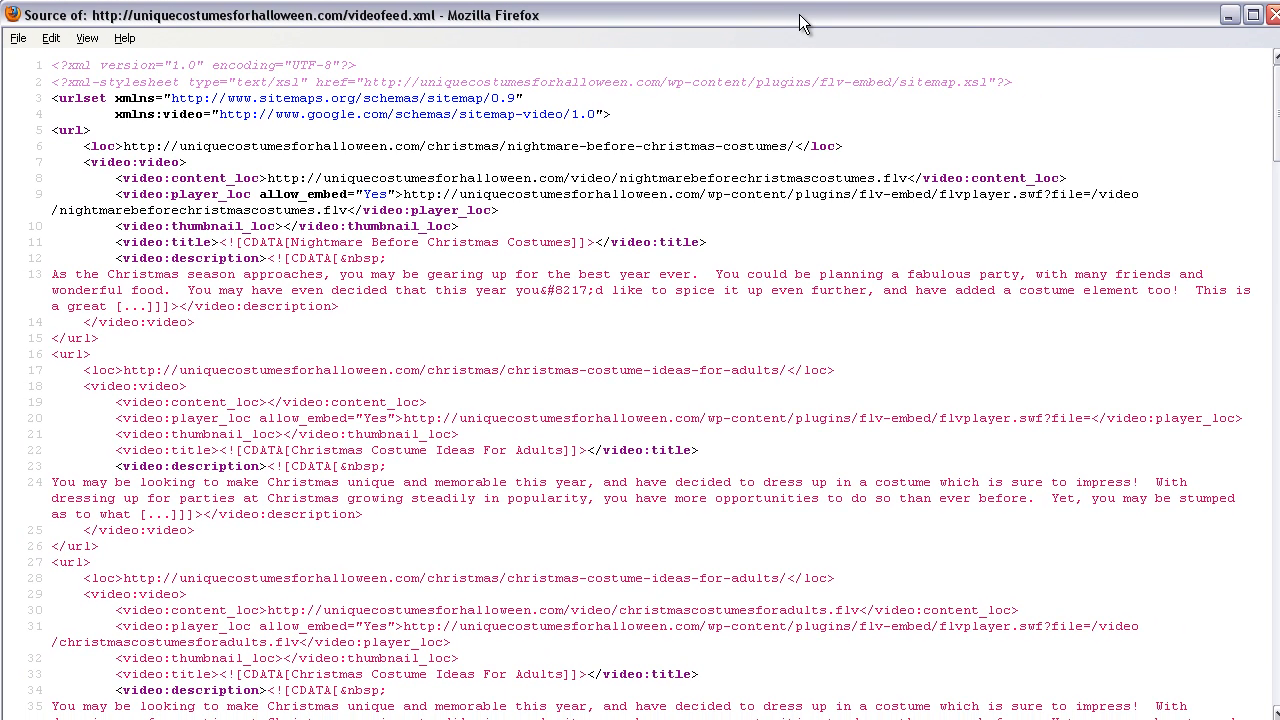